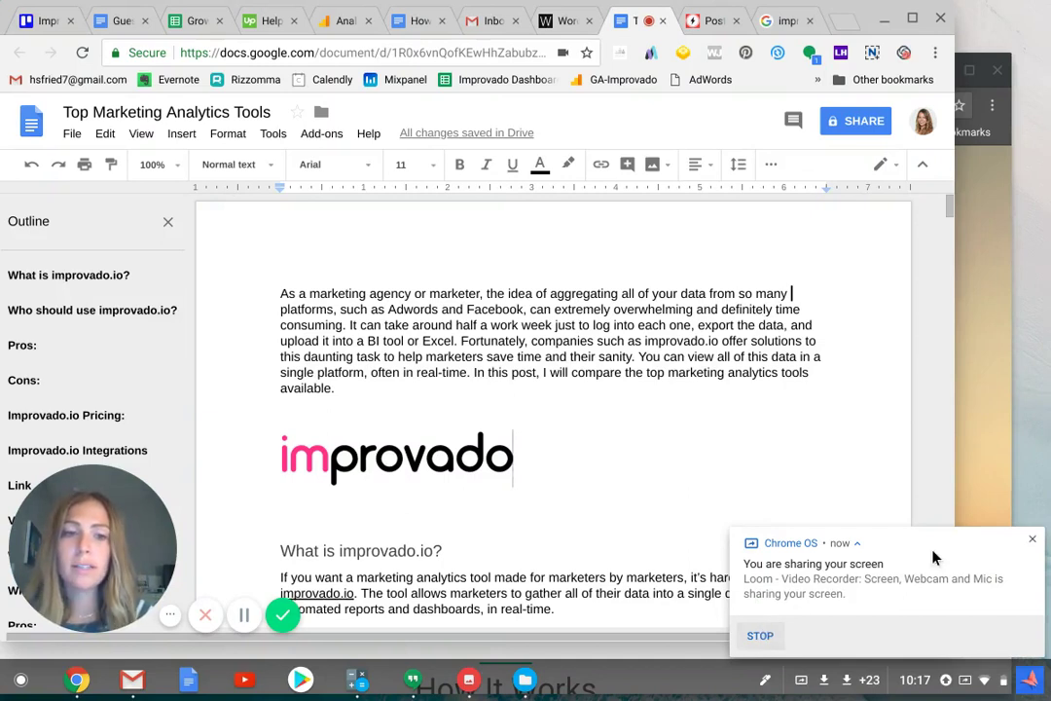
Dismiss the screen-sharing notification and scroll through the Google Doc draft.
left_click(1030, 540)
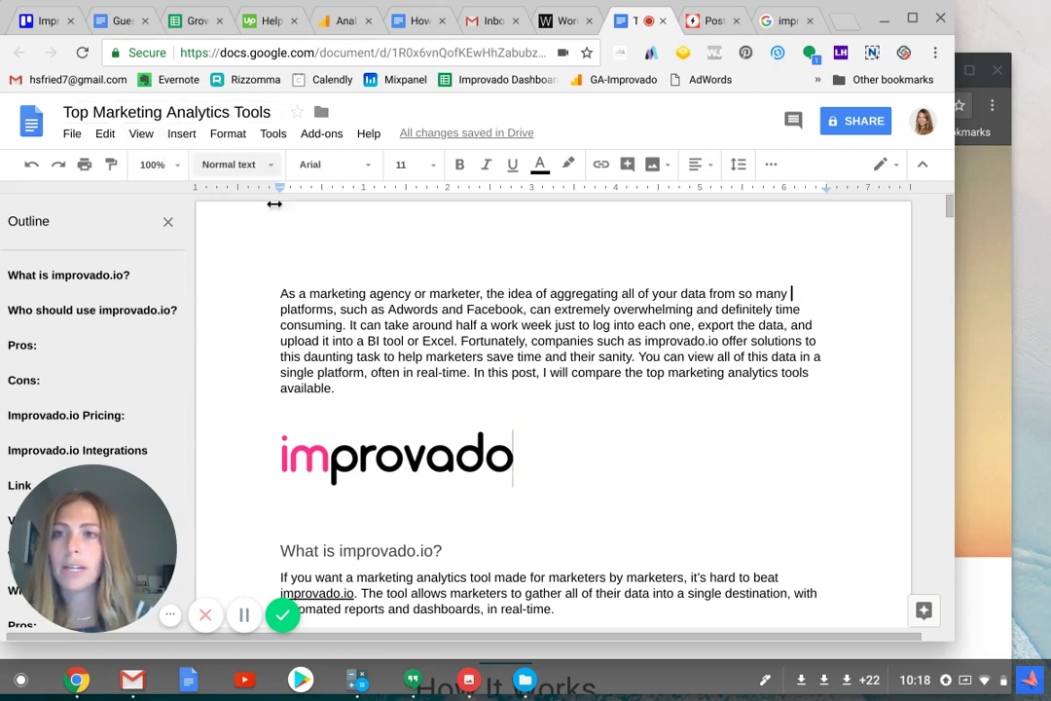
scroll(388, 409, "down", 2)
scroll(388, 409, "down", 2)
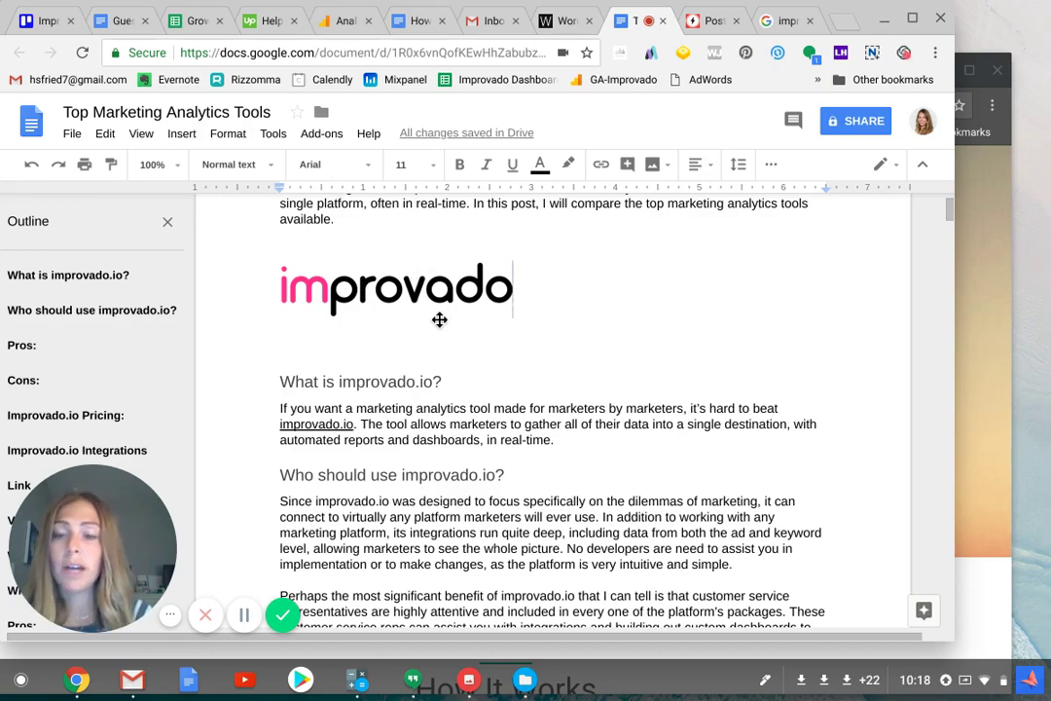
scroll(434, 316, "up", 3)
scroll(434, 317, "down", 4)
scroll(394, 403, "down", 10)
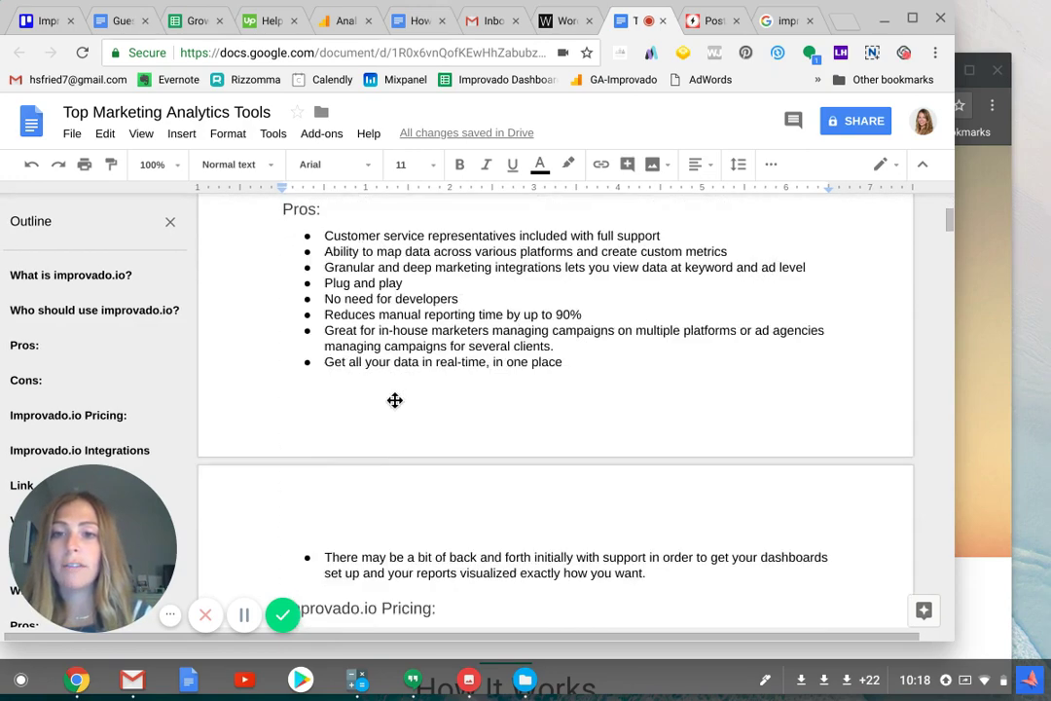
scroll(394, 400, "down", 2)
scroll(418, 481, "down", 4)
scroll(417, 481, "down", 1)
scroll(400, 458, "down", 3)
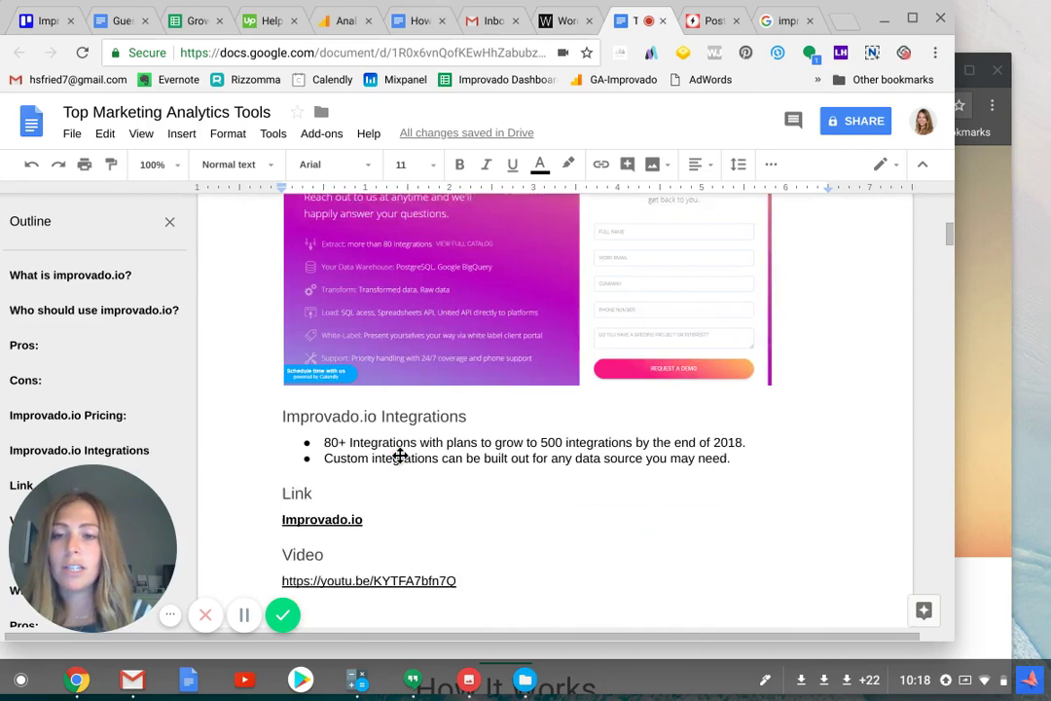
scroll(399, 456, "down", 1)
scroll(364, 391, "down", 2)
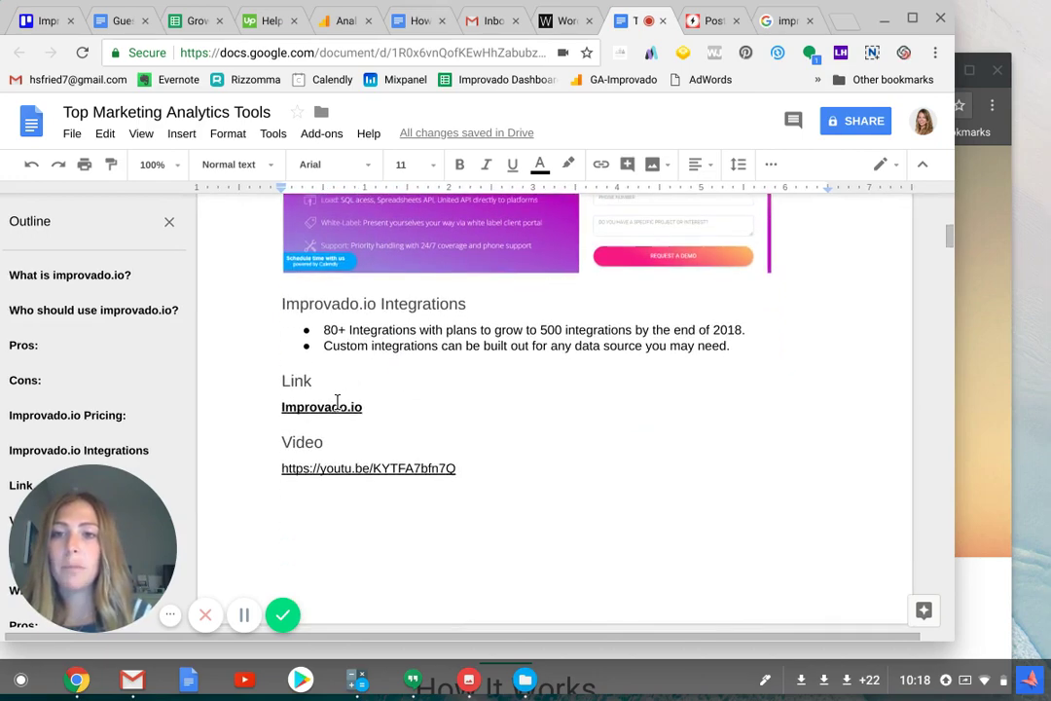
Check the Improvado.io link and Integrations heading, then review the rest of the doc.
left_click(337, 402)
left_click(364, 299)
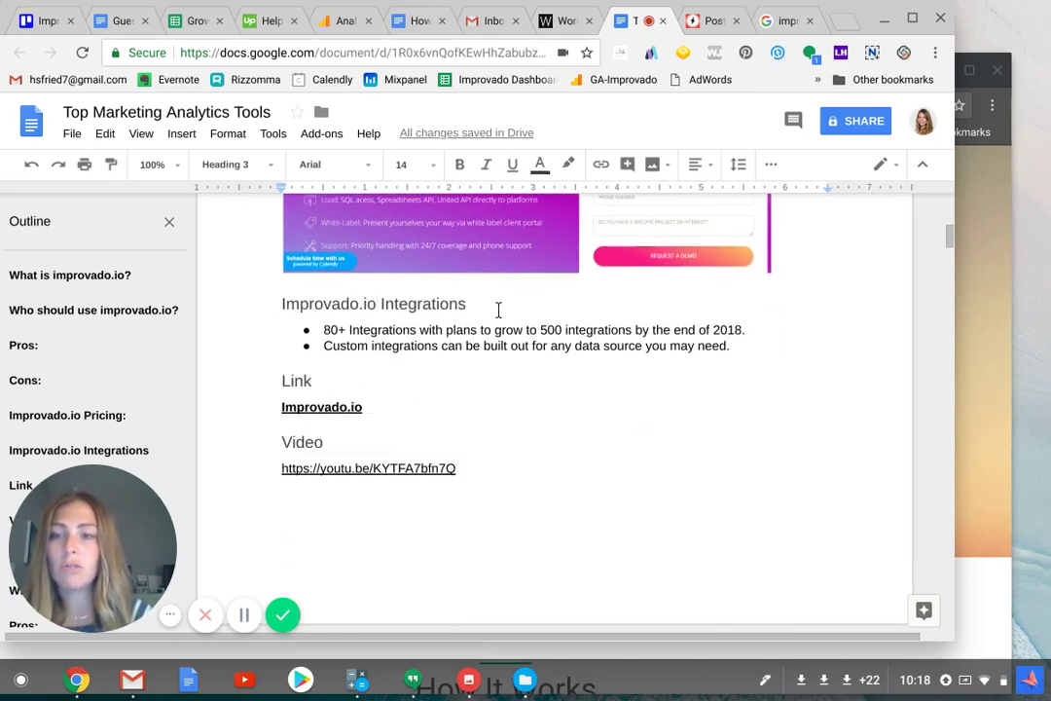
scroll(526, 430, "down", 5)
scroll(526, 430, "down", 5)
scroll(525, 429, "down", 5)
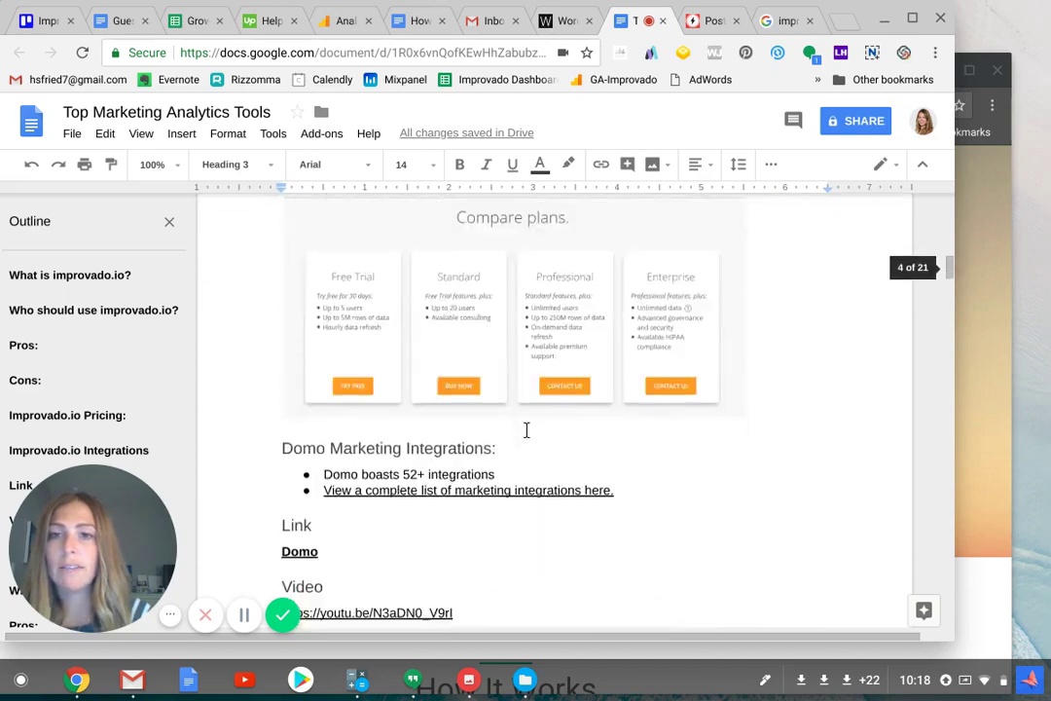
scroll(525, 430, "down", 5)
scroll(526, 429, "down", 5)
scroll(526, 429, "down", 5)
scroll(525, 429, "down", 5)
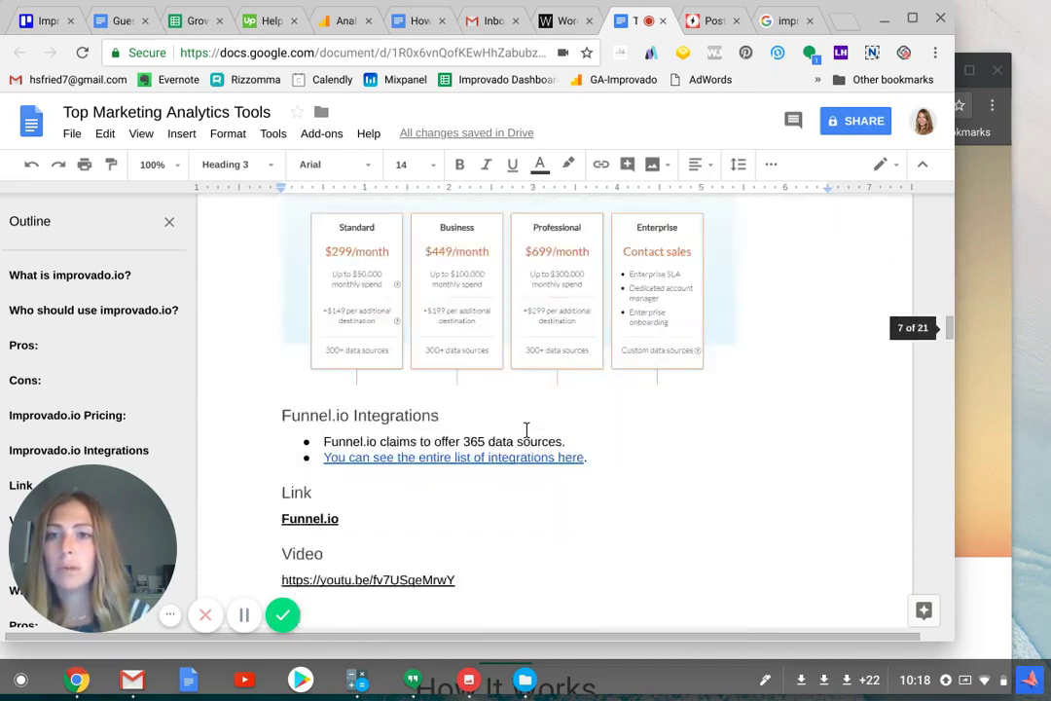
scroll(526, 429, "down", 5)
scroll(525, 429, "down", 5)
scroll(526, 429, "up", 5)
scroll(526, 429, "up", 10)
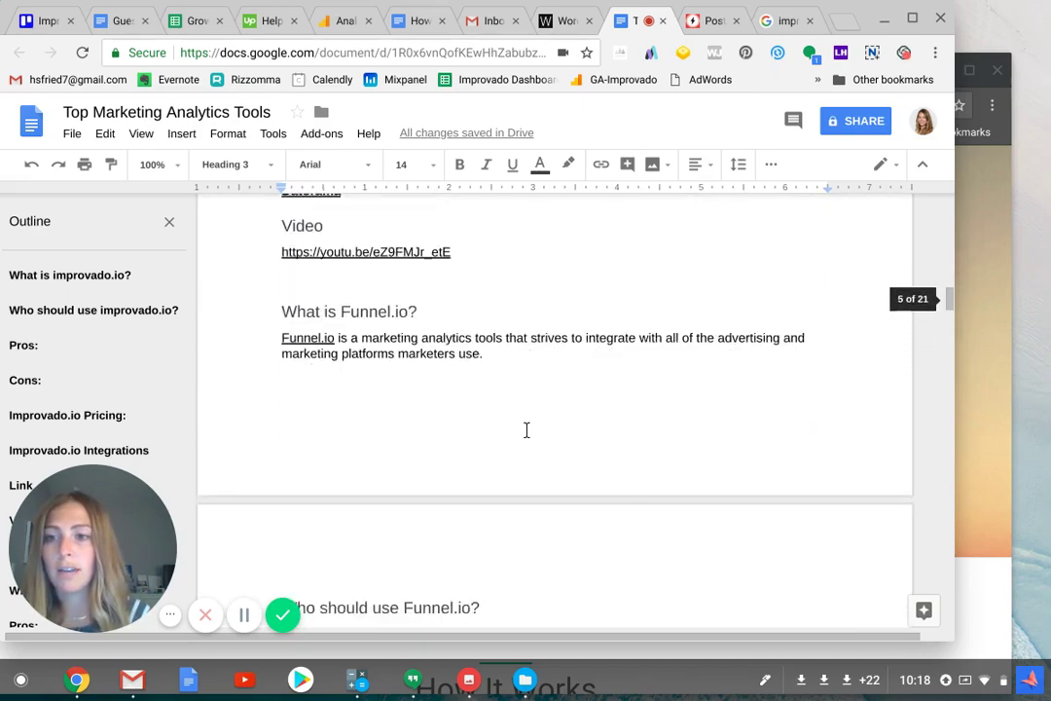
scroll(525, 429, "up", 10)
scroll(526, 429, "up", 10)
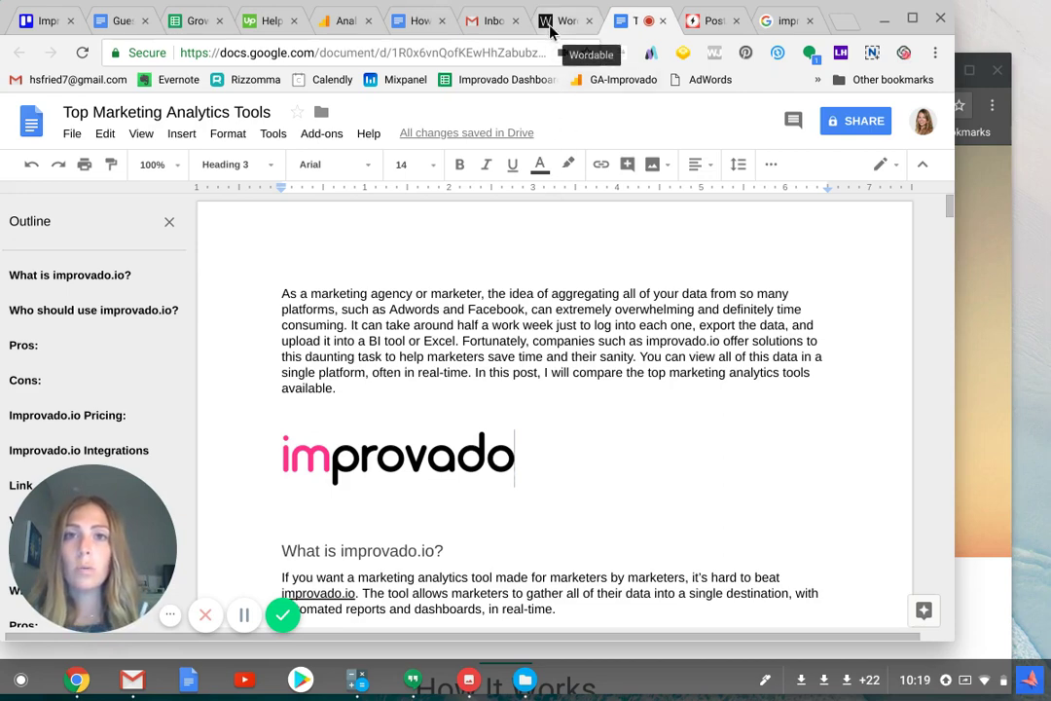
Drag the Wordable homepage window aside so the Google Doc is back in front.
left_click(980, 266)
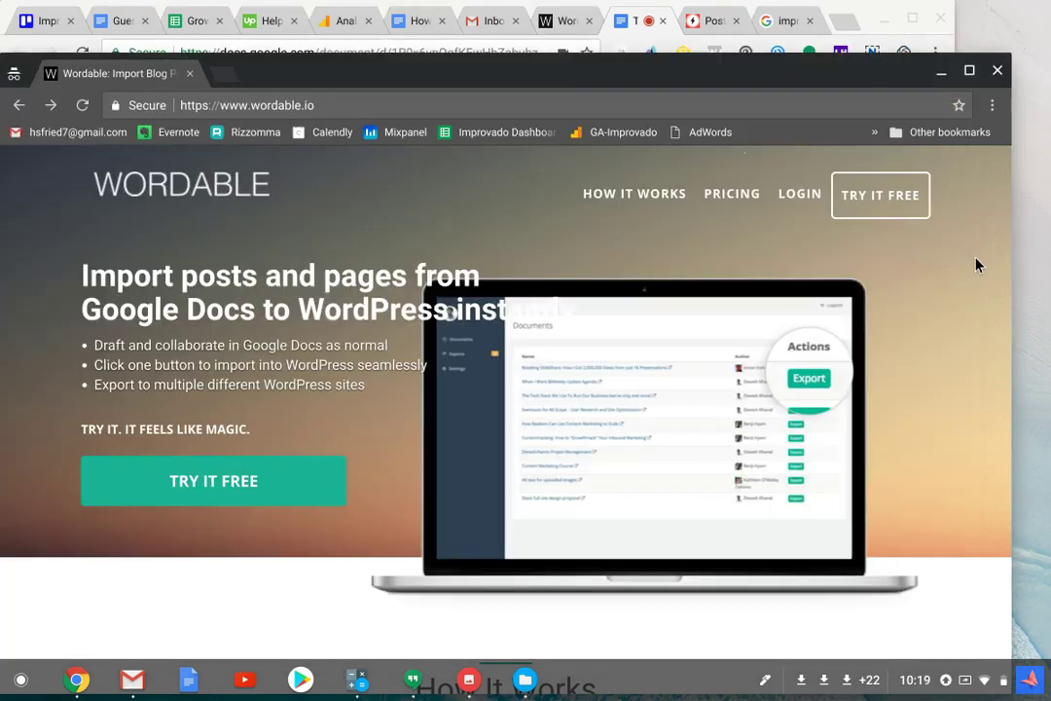
left_click_drag(439, 63, 562, 44)
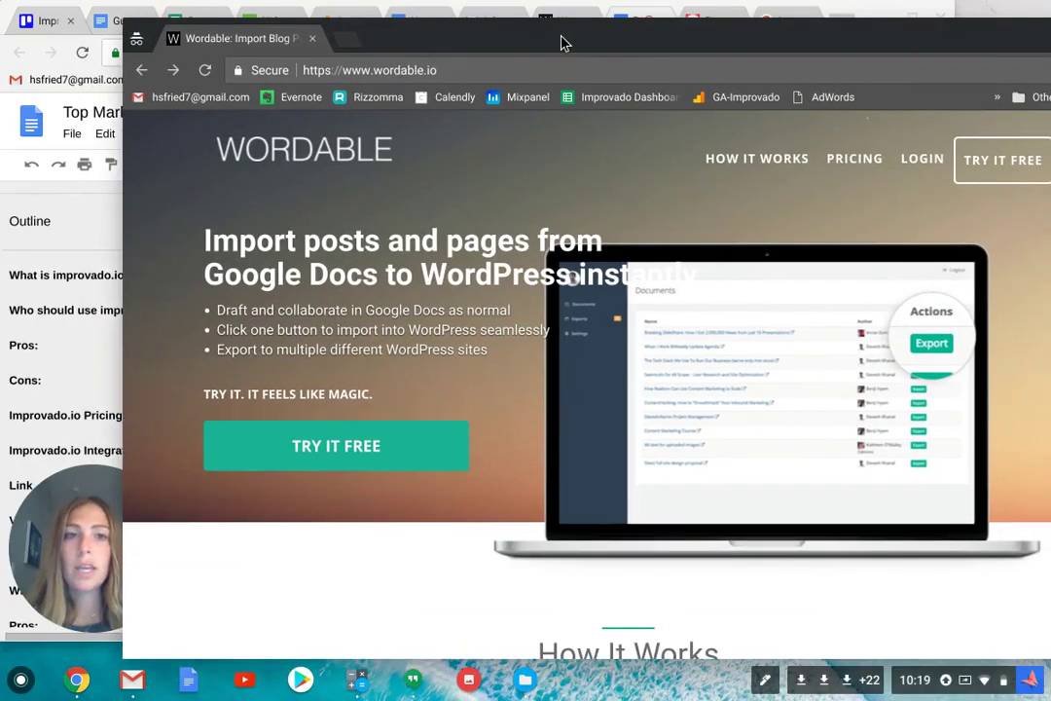
left_click(86, 215)
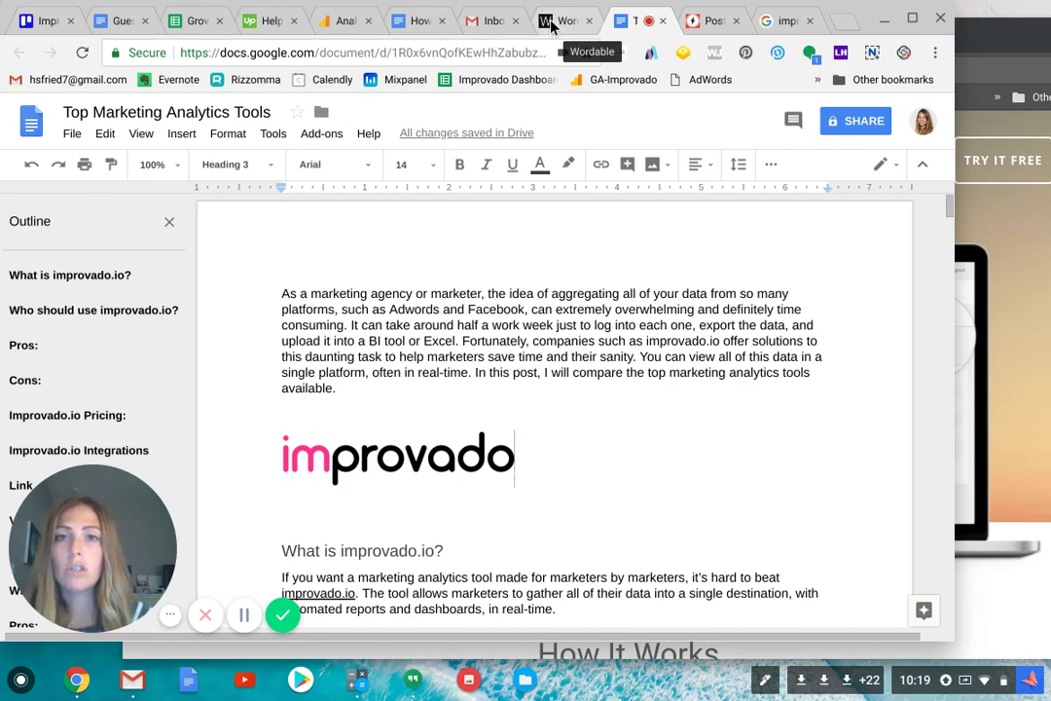
Switch to the Wordable tab showing the Google Drive Documents list.
left_click(551, 27)
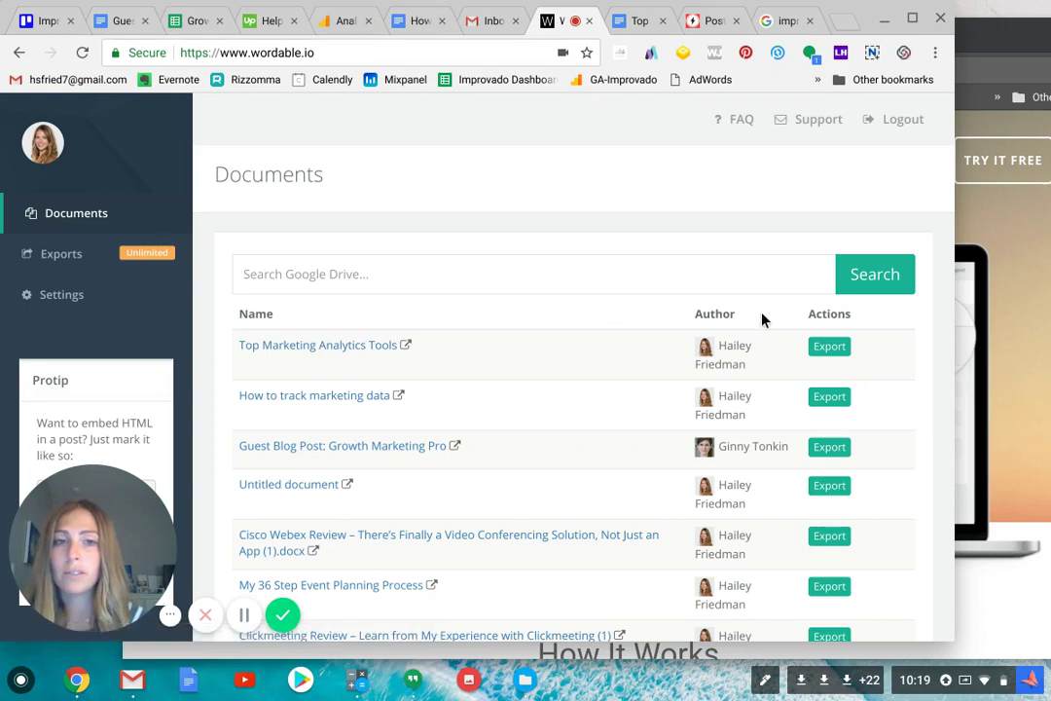
Export the Top Marketing Analytics Tools doc to WordPress as a post.
left_click(815, 345)
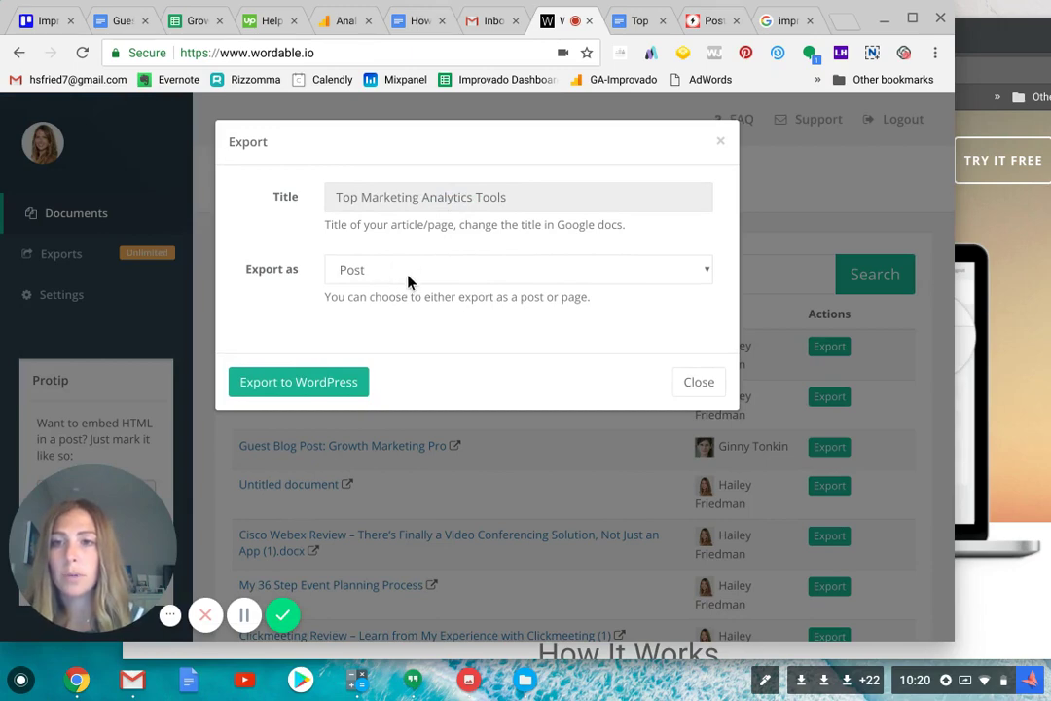
left_click(298, 381)
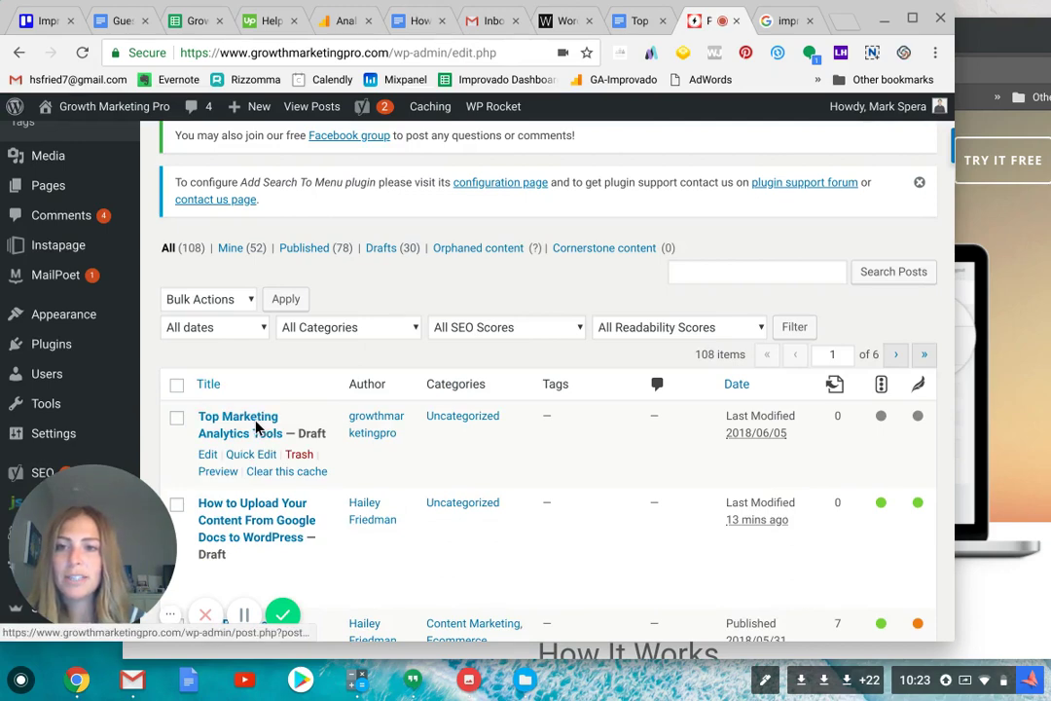
mouse_move(240, 424)
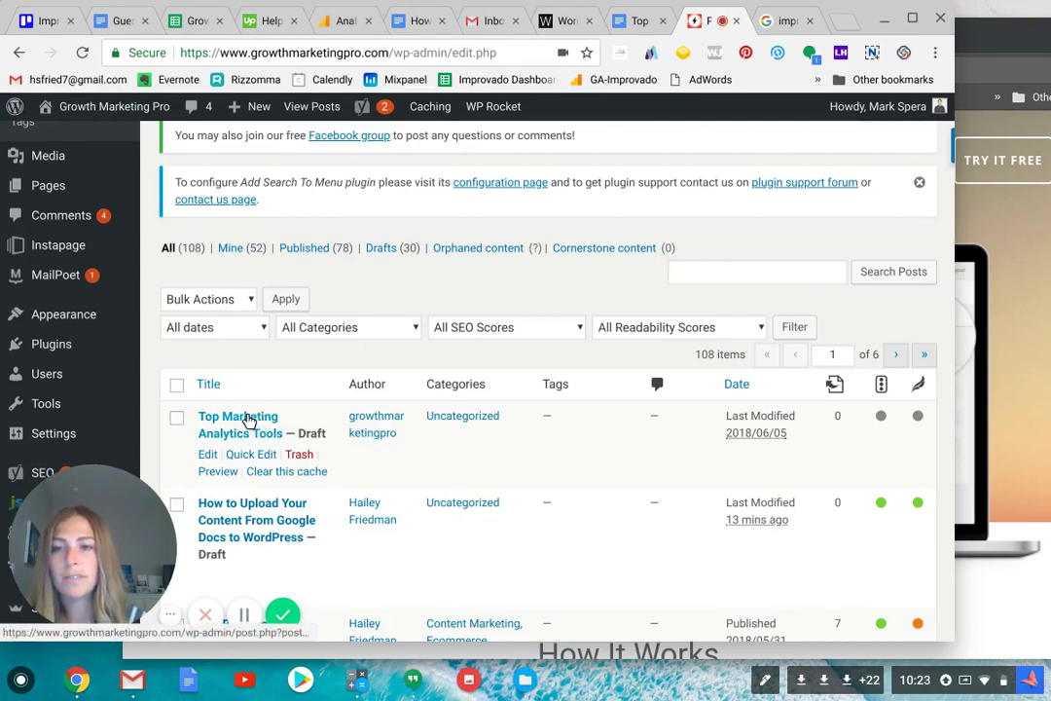
Open the Top Marketing Analytics Tools draft and scroll down to its intro paragraph.
left_click(249, 421)
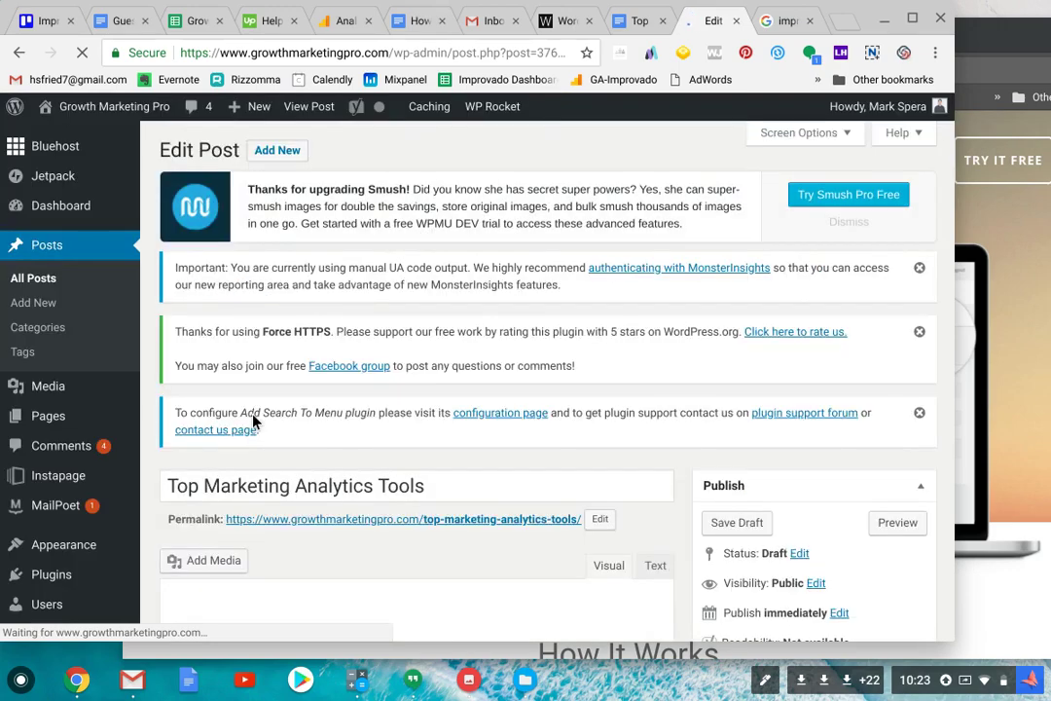
scroll(253, 421, "down", 3)
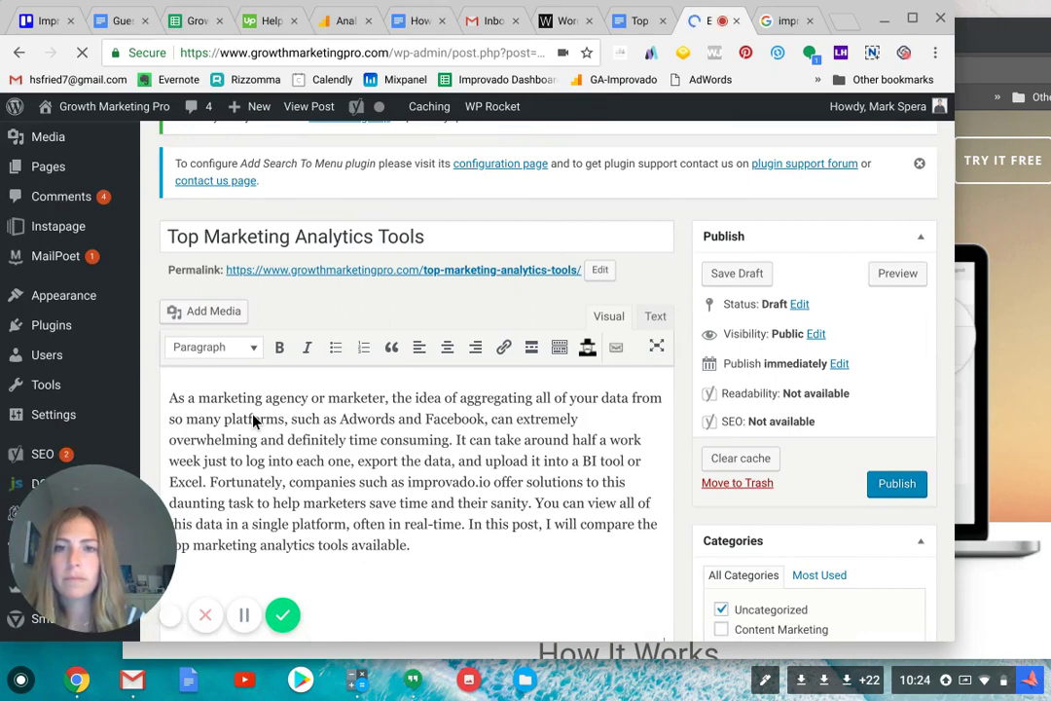
scroll(253, 420, "down", 5)
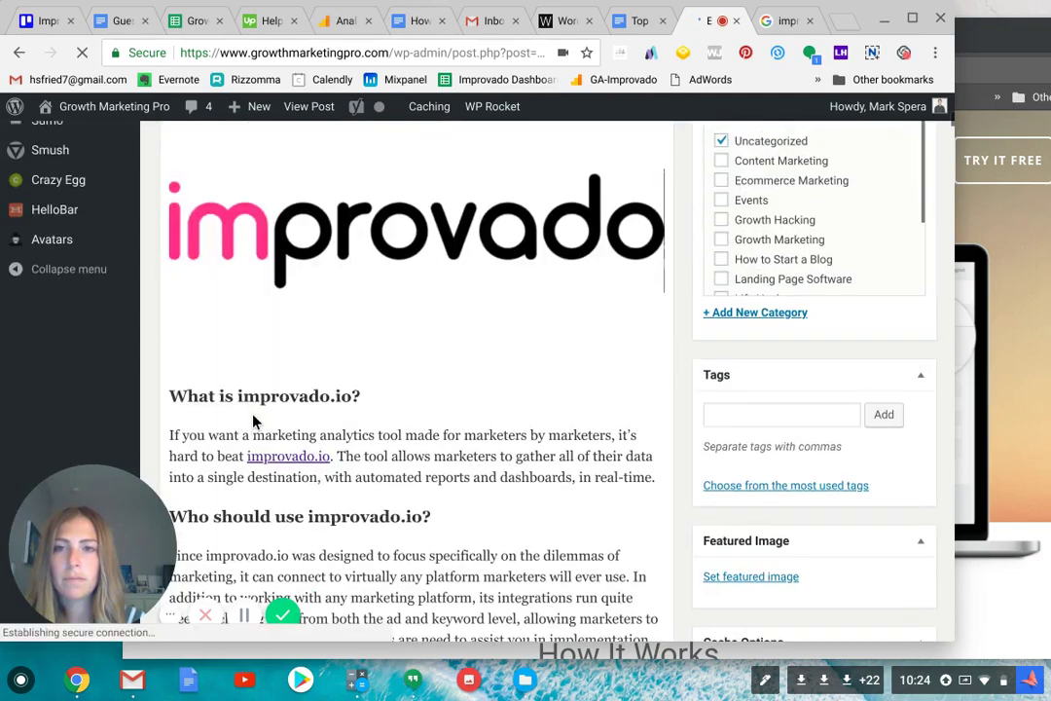
scroll(253, 421, "up", 2)
scroll(253, 420, "down", 2)
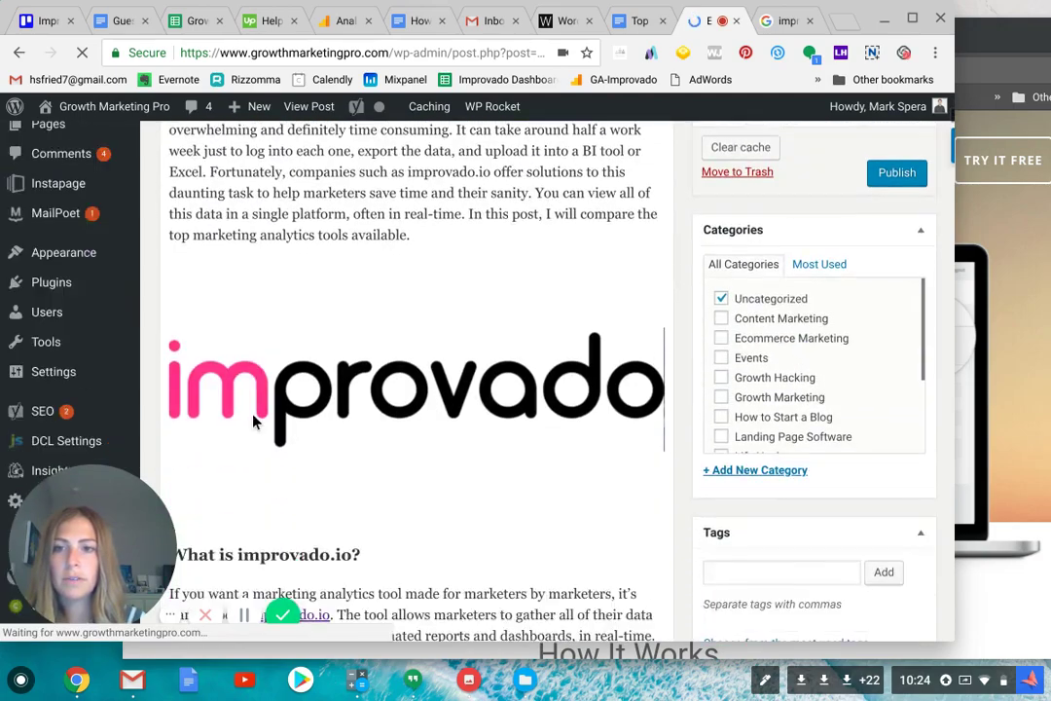
scroll(254, 421, "down", 3)
scroll(253, 421, "down", 1)
left_click(251, 265)
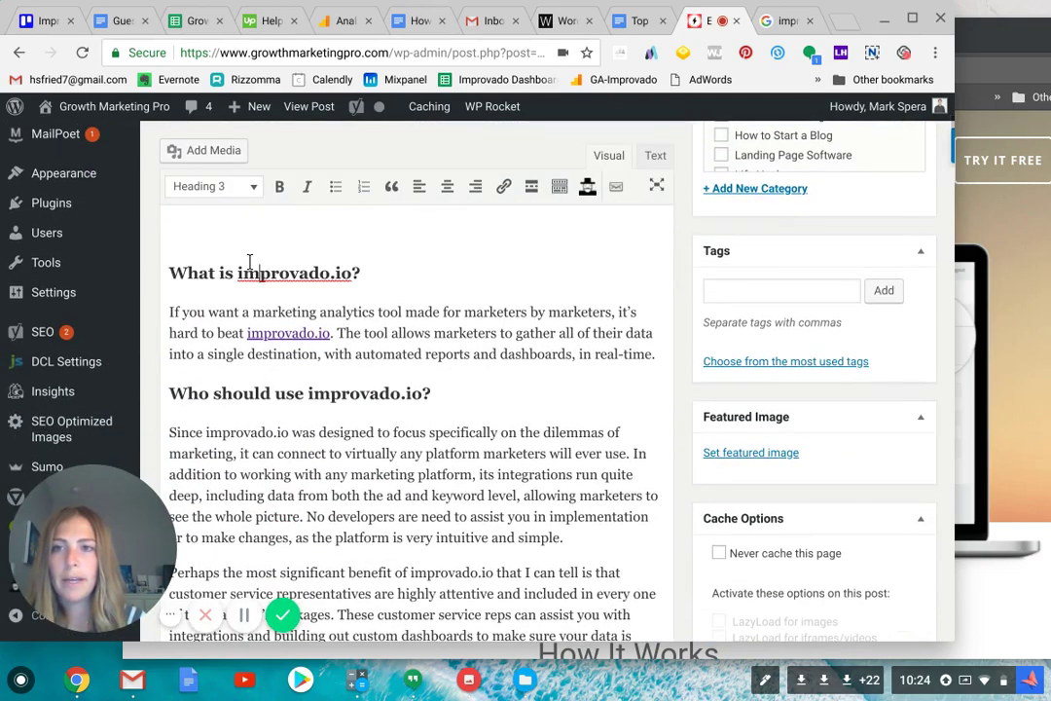
scroll(231, 381, "down", 1)
scroll(230, 381, "down", 5)
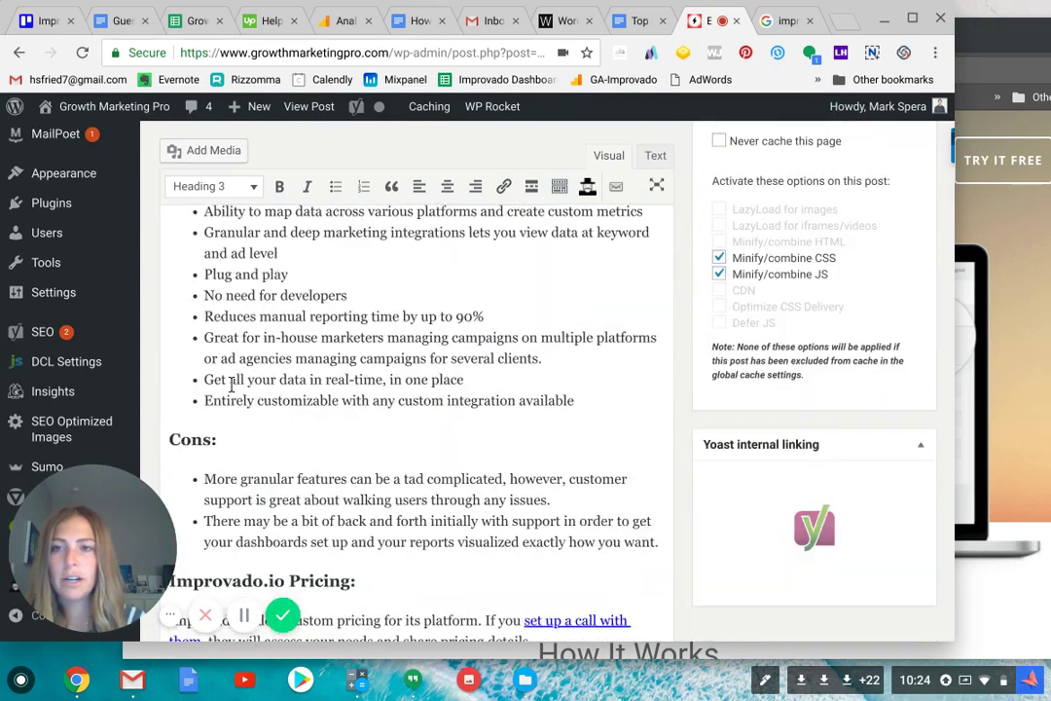
scroll(230, 382, "down", 3)
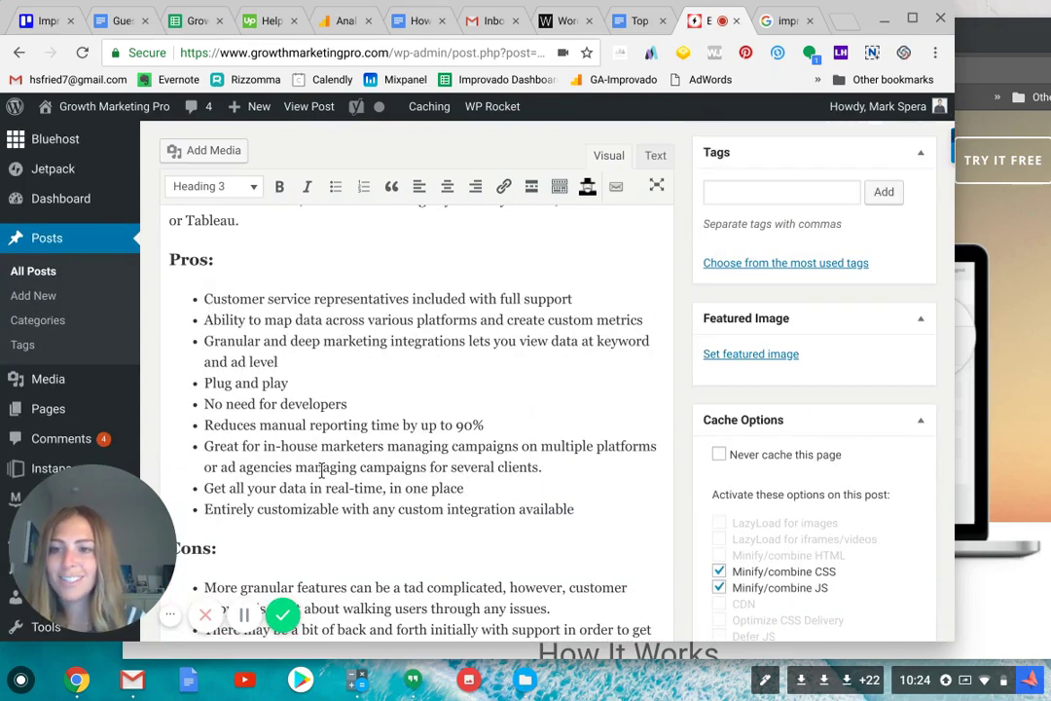
scroll(321, 472, "down", 1)
scroll(321, 471, "down", 1)
scroll(322, 471, "down", 1)
scroll(321, 471, "down", 1)
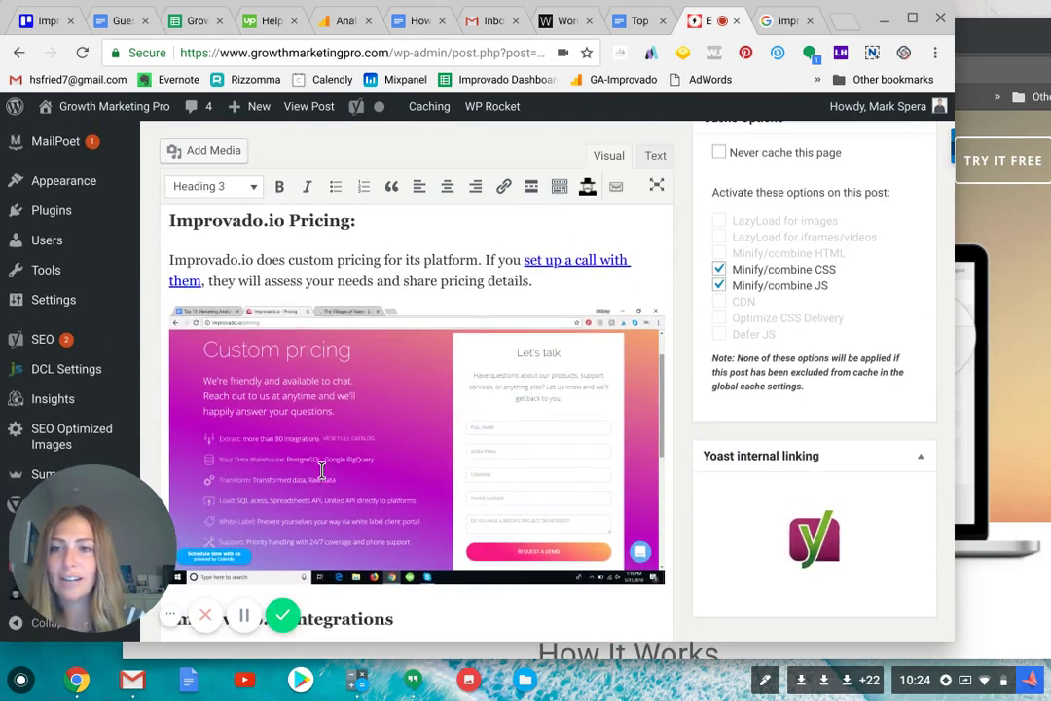
left_click(308, 434)
scroll(307, 434, "down", 2)
scroll(308, 434, "down", 1)
scroll(309, 436, "down", 2)
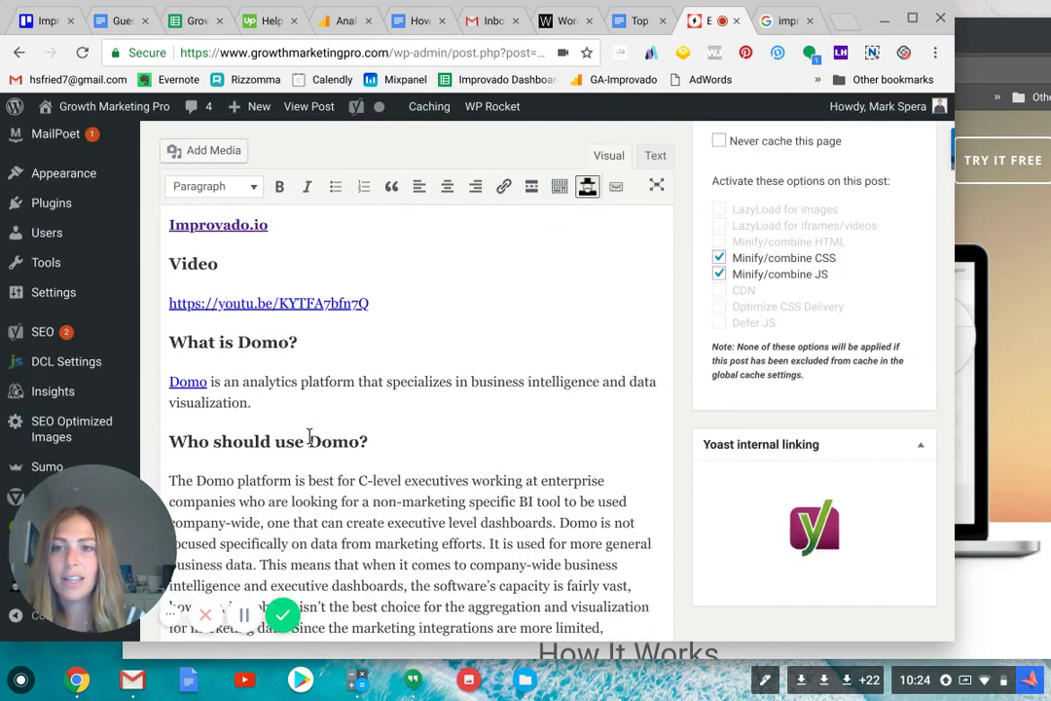
scroll(310, 436, "down", 2)
scroll(309, 436, "down", 1)
scroll(309, 436, "down", 3)
scroll(310, 436, "down", 3)
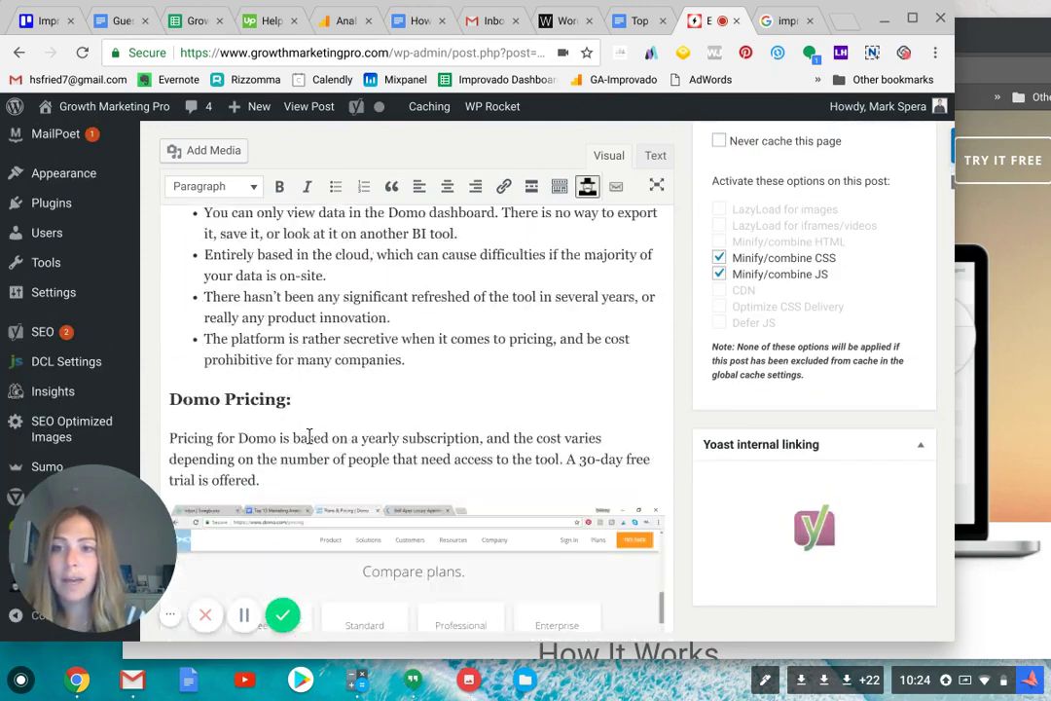
scroll(309, 437, "down", 3)
scroll(309, 436, "down", 3)
scroll(309, 436, "down", 3)
scroll(309, 436, "down", 3)
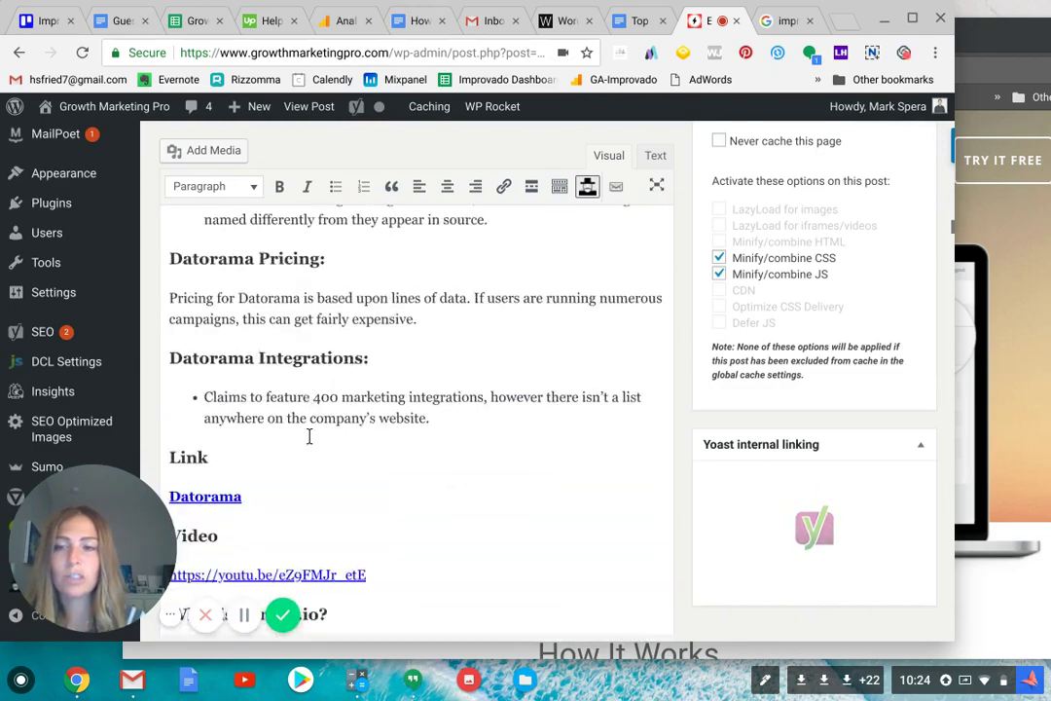
scroll(310, 436, "down", 2)
scroll(310, 436, "up", 1)
scroll(309, 436, "up", 1)
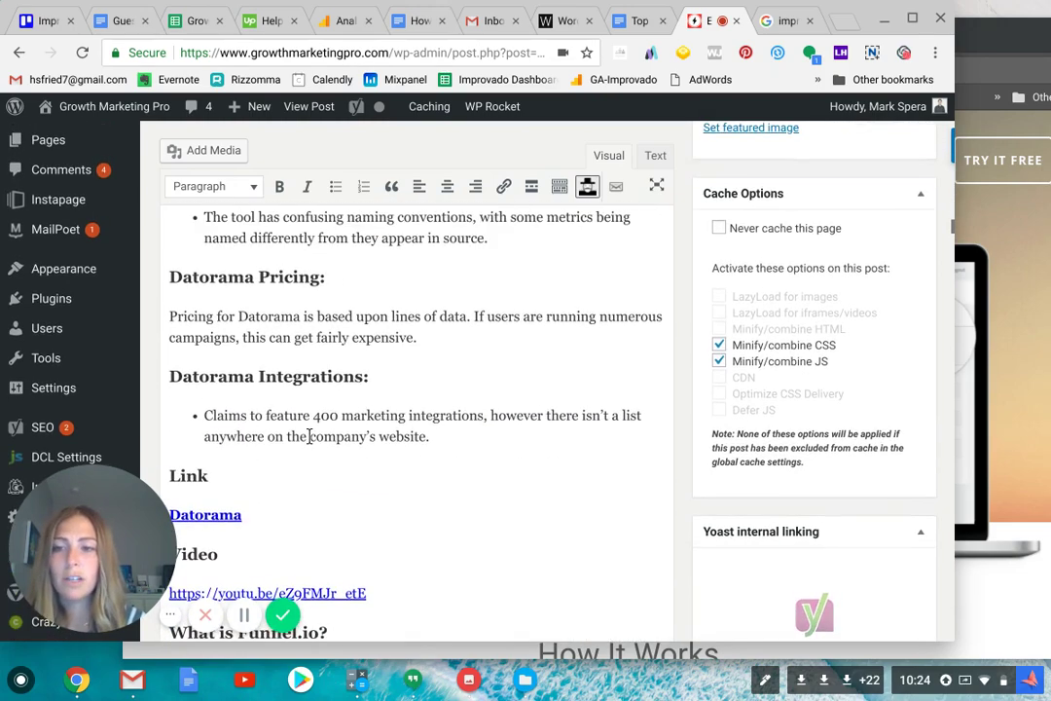
scroll(309, 436, "up", 2)
scroll(310, 436, "up", 2)
scroll(310, 436, "up", 3)
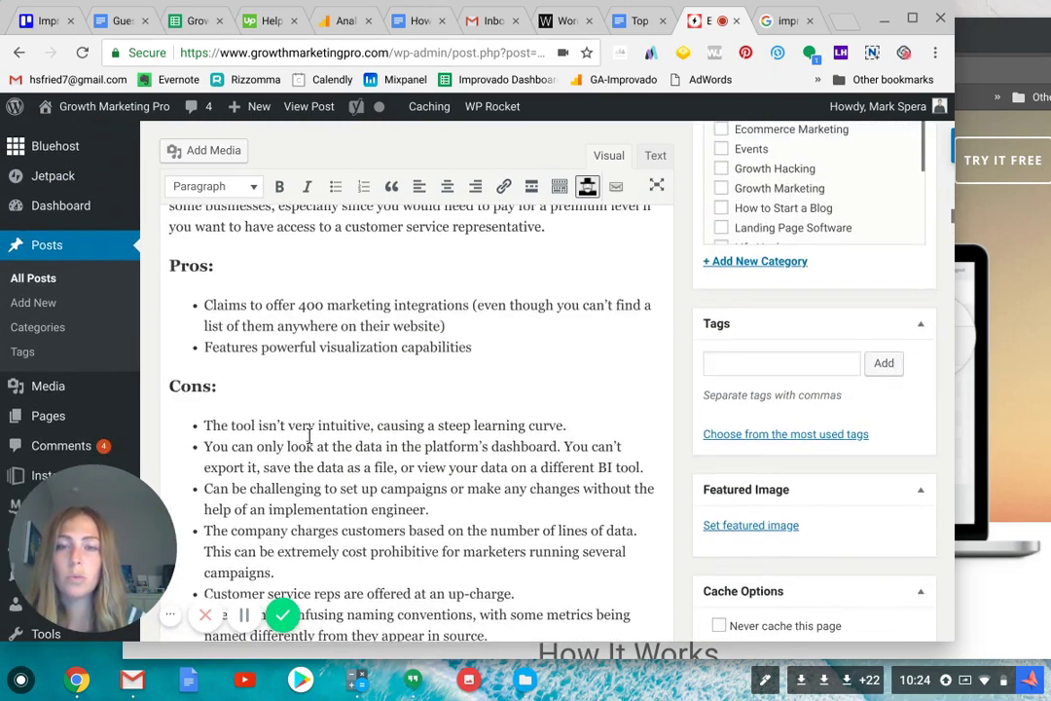
scroll(310, 436, "up", 3)
scroll(310, 436, "up", 2)
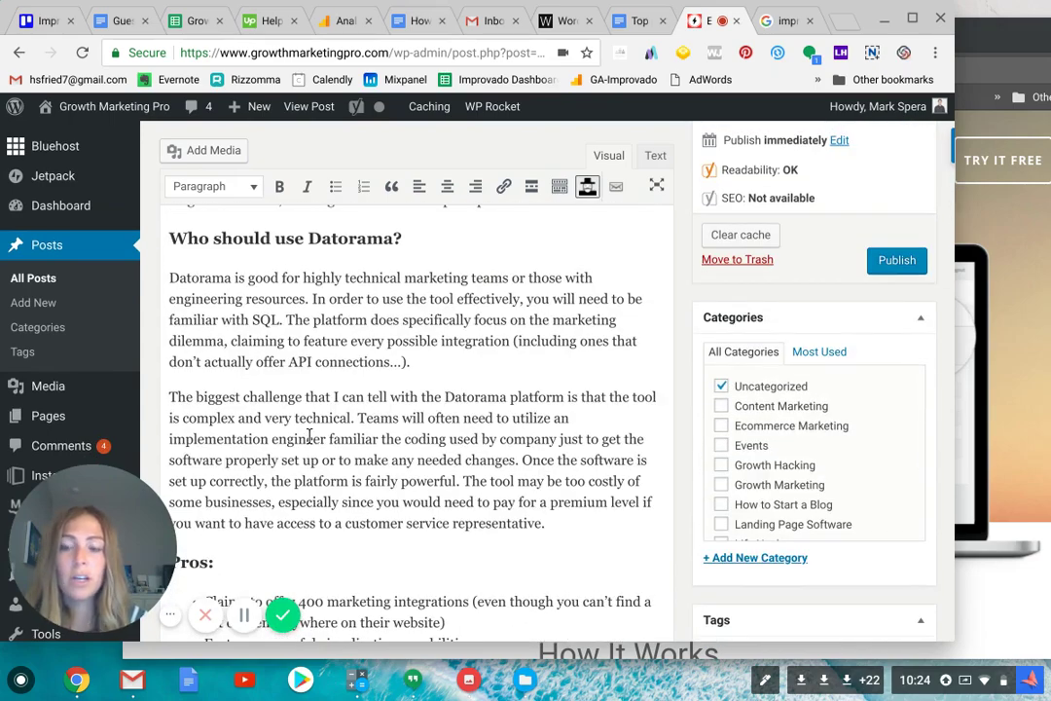
scroll(309, 436, "up", 1)
scroll(309, 436, "up", 1)
scroll(309, 436, "up", 3)
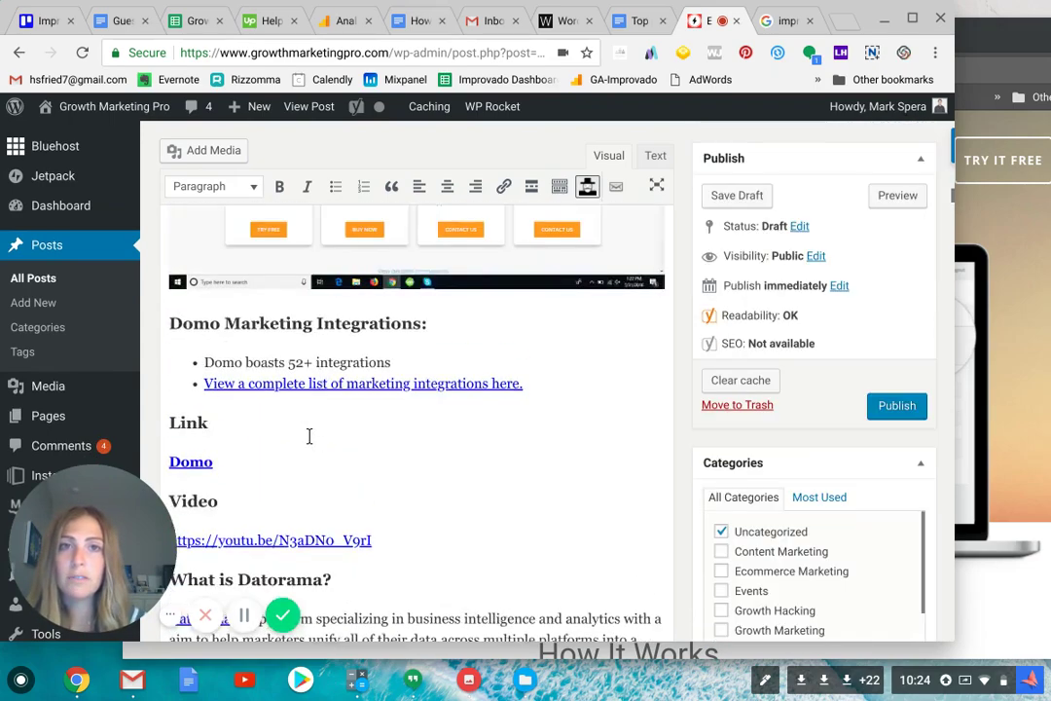
scroll(309, 436, "up", 3)
scroll(309, 436, "up", 5)
scroll(310, 436, "up", 2)
scroll(310, 436, "up", 3)
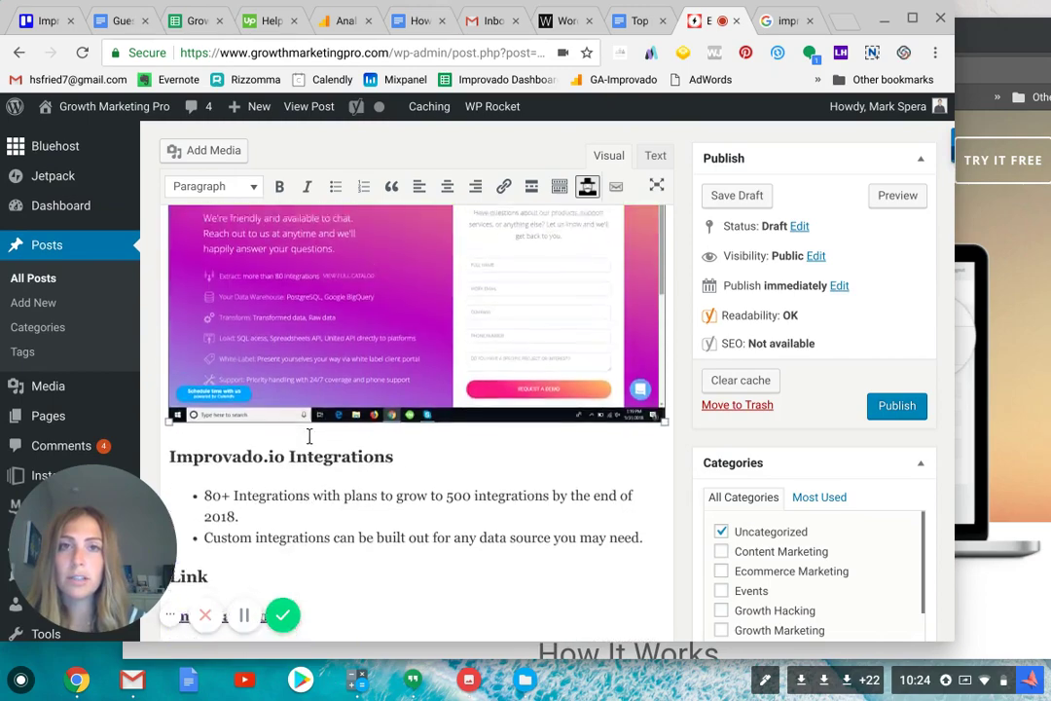
scroll(310, 437, "up", 1)
scroll(309, 436, "up", 5)
scroll(310, 436, "up", 1)
scroll(309, 436, "up", 5)
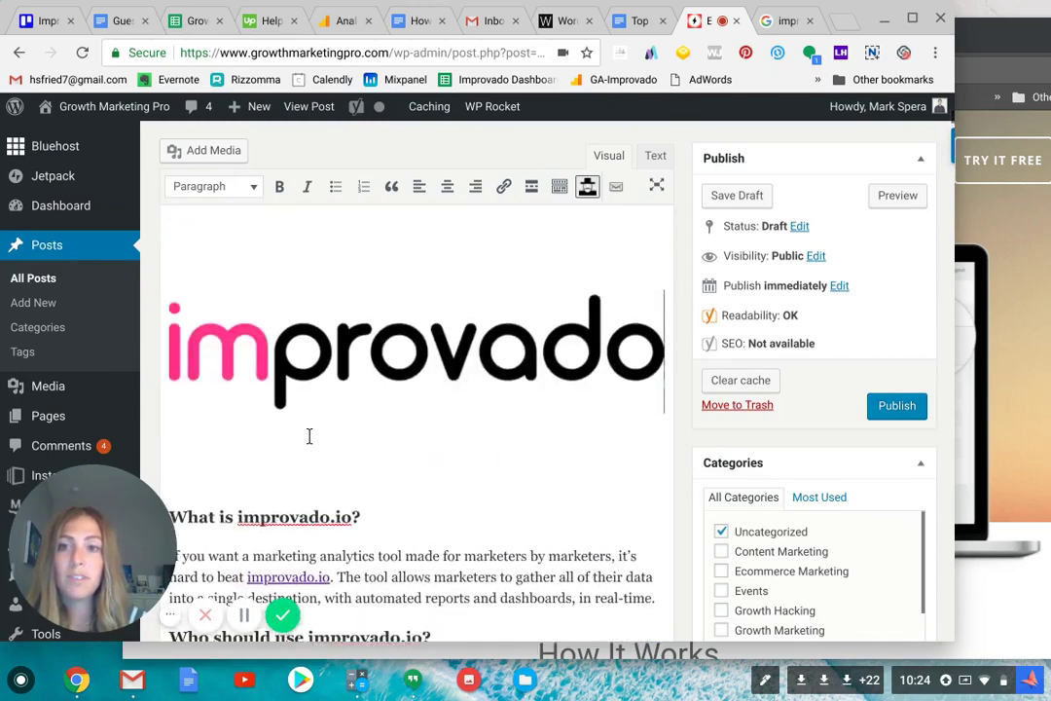
scroll(309, 436, "up", 1)
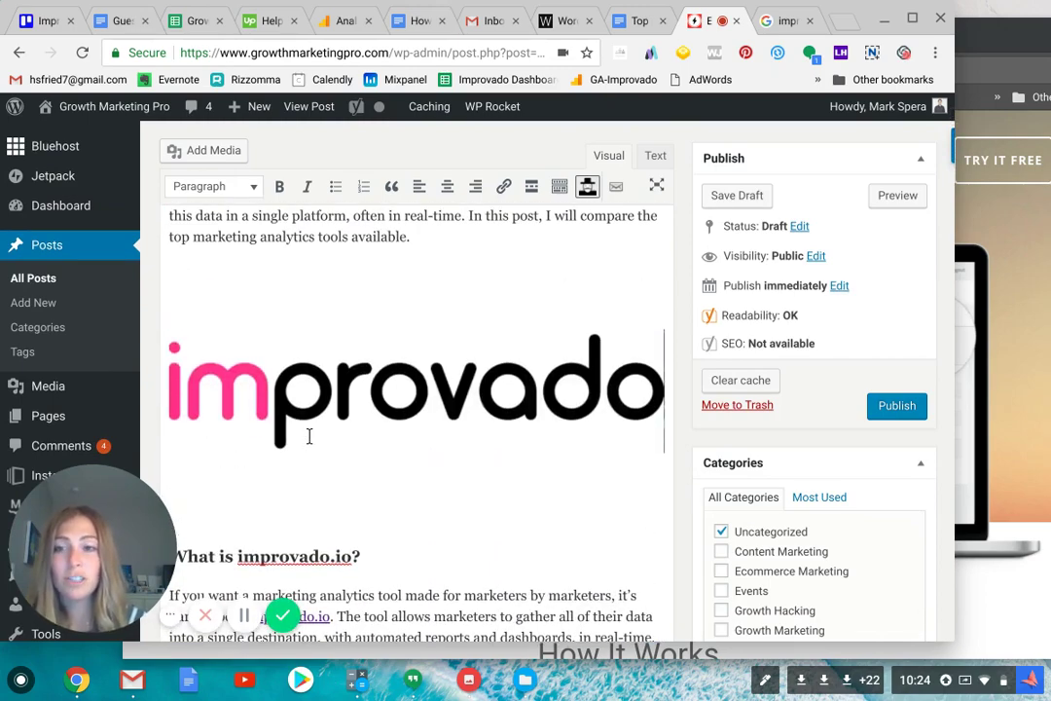
scroll(309, 436, "up", 3)
scroll(310, 436, "up", 3)
scroll(310, 436, "up", 3)
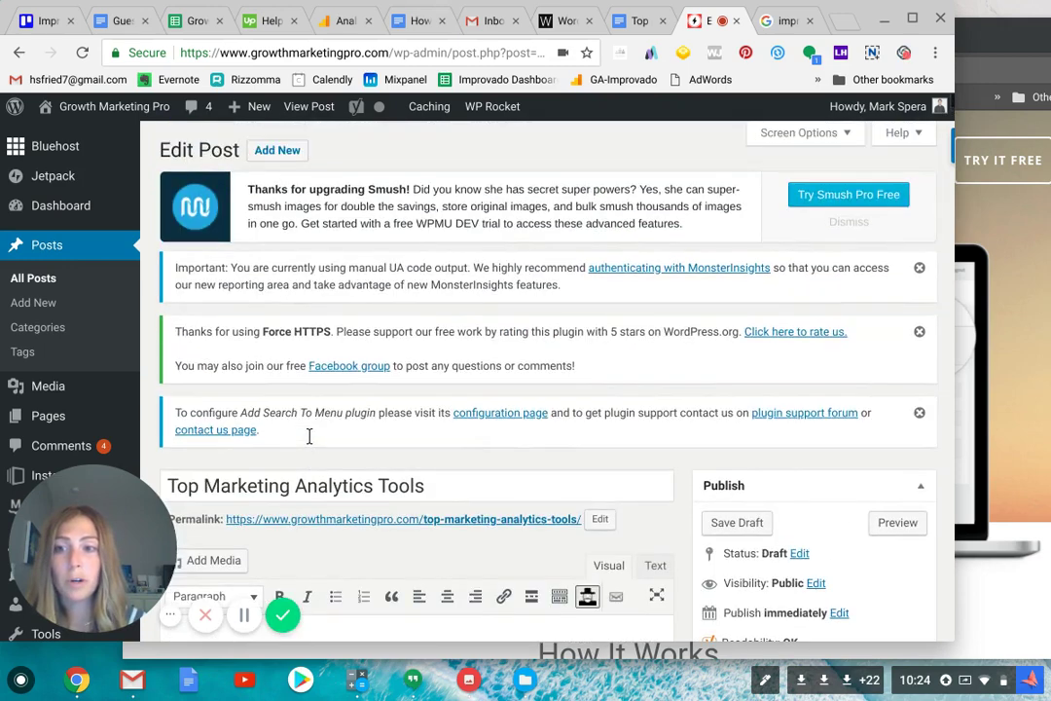